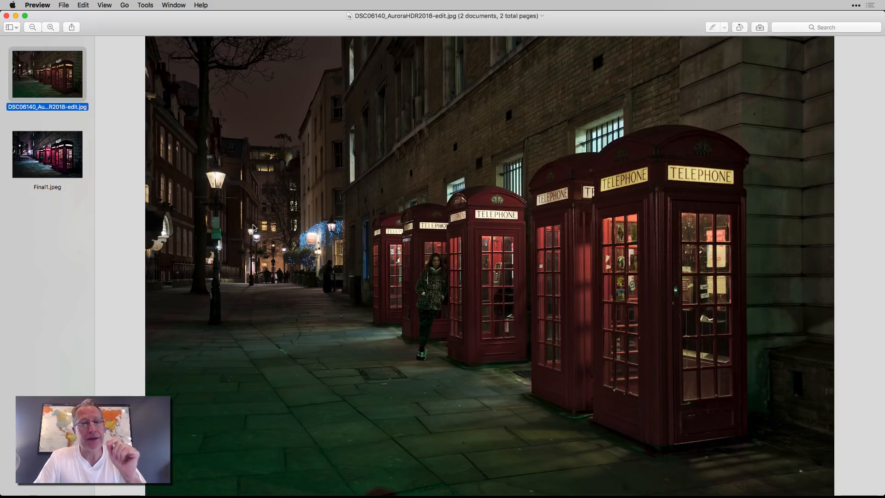
# Step: View the finished Final1.jpeg for reference, close the image window and switch to Luminar 2018
pyautogui.click(53, 168)
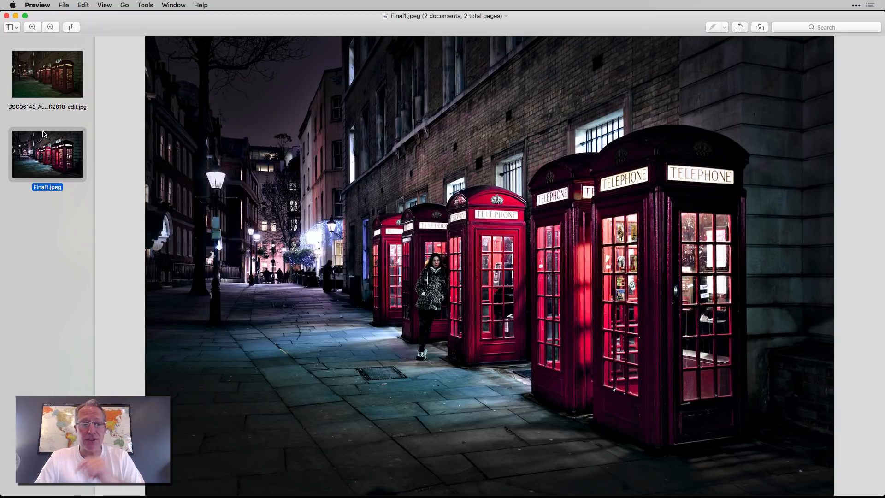
pyautogui.click(6, 16)
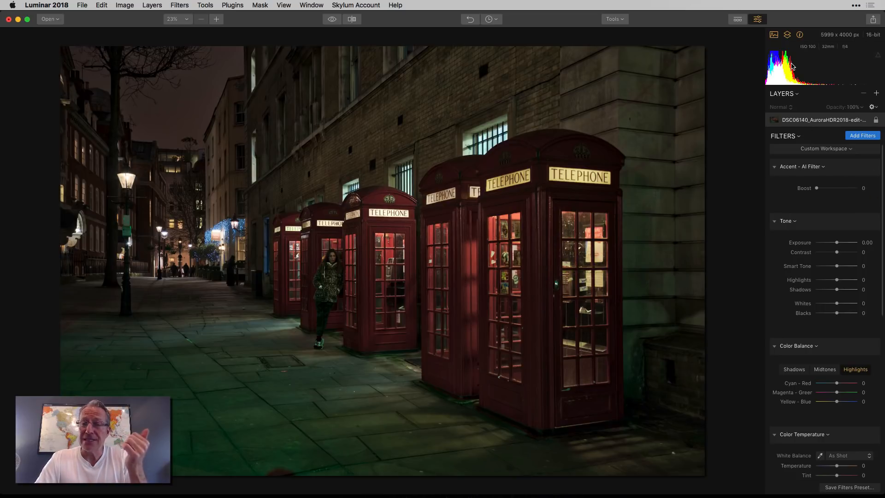
# Step: Hide the histogram, the layers section and the image info to leave only the filters
pyautogui.click(774, 35)
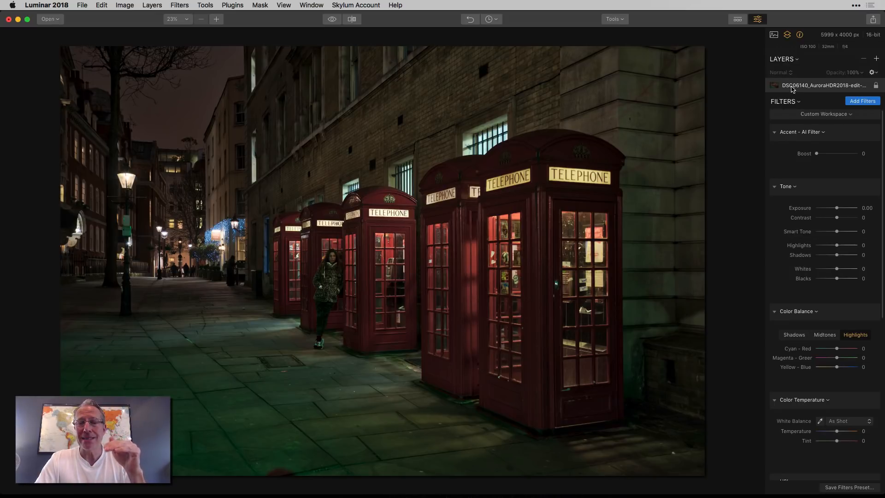
pyautogui.click(788, 37)
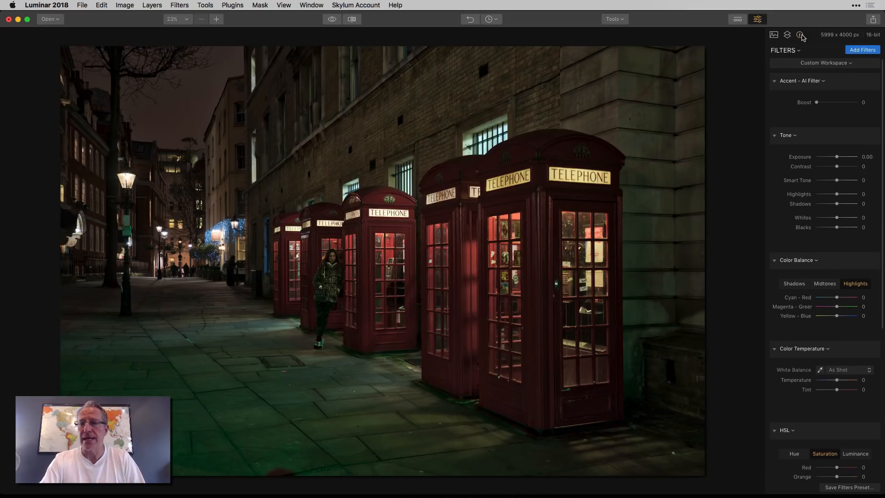
# Step: Set the Accent AI Boost to 32, Tone Contrast to 34 and Smart Tone to 23, and compare with the original photo
pyautogui.moveTo(818, 103); pyautogui.dragTo(831, 104)
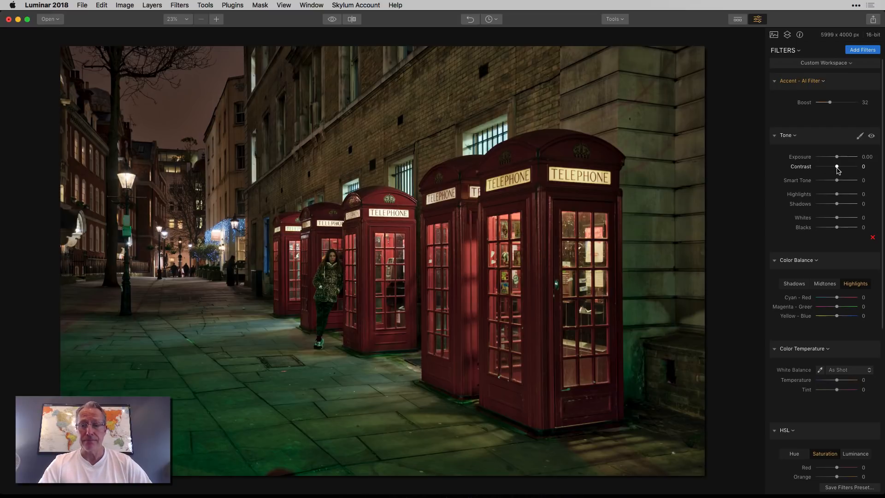
pyautogui.moveTo(837, 168); pyautogui.dragTo(845, 172)
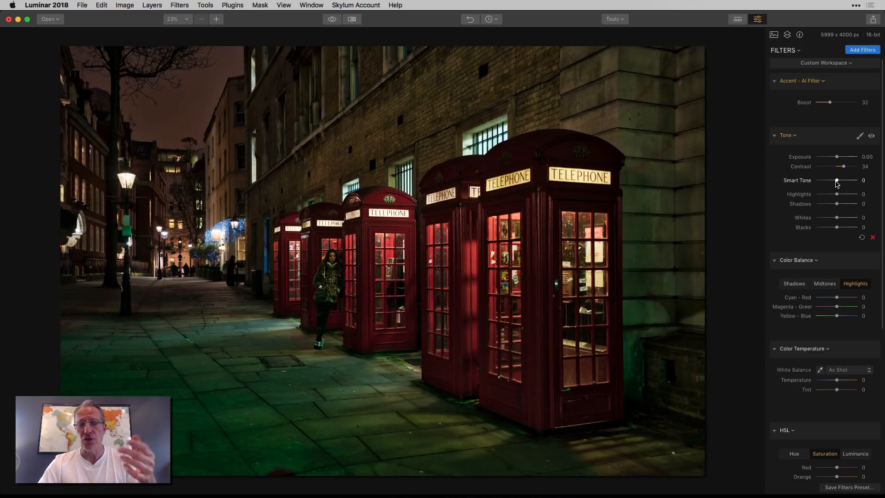
pyautogui.moveTo(836, 181); pyautogui.dragTo(841, 182)
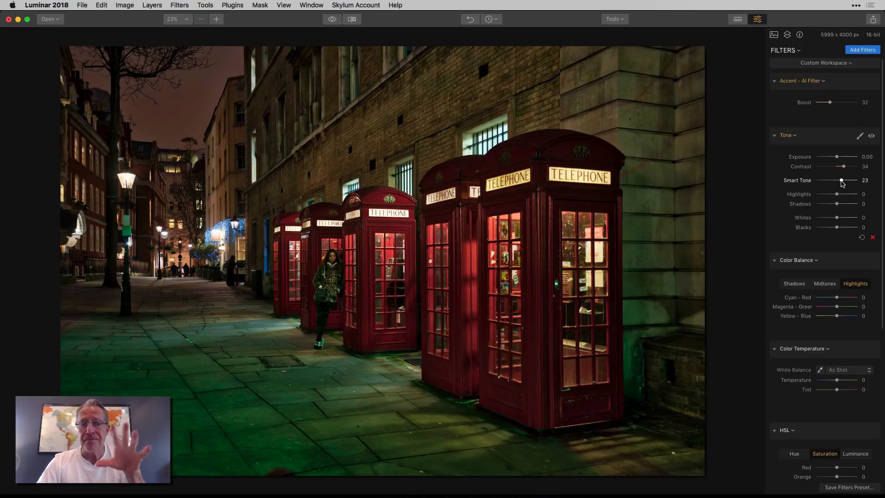
pyautogui.click(333, 21)
pyautogui.click(334, 21)
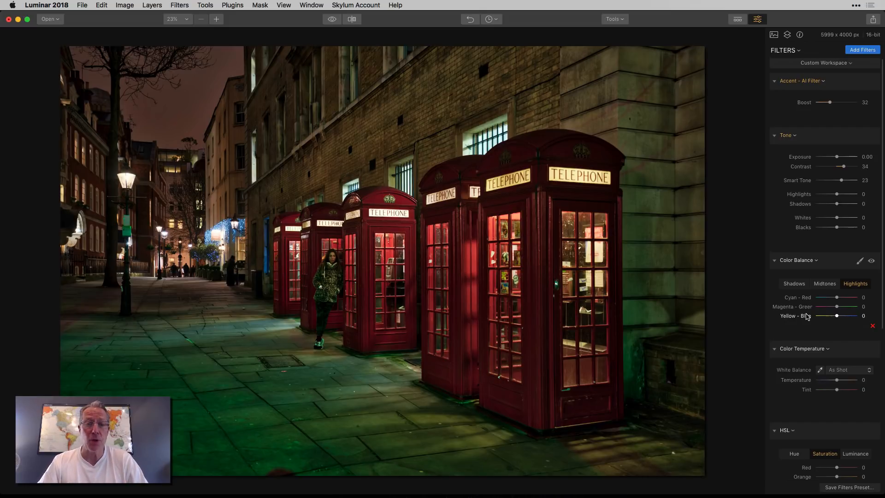
# Step: In the Color Balance shadows, set Cyan-Red to -18 and Yellow-Blue to 3
pyautogui.scroll(-3, 808, 316)
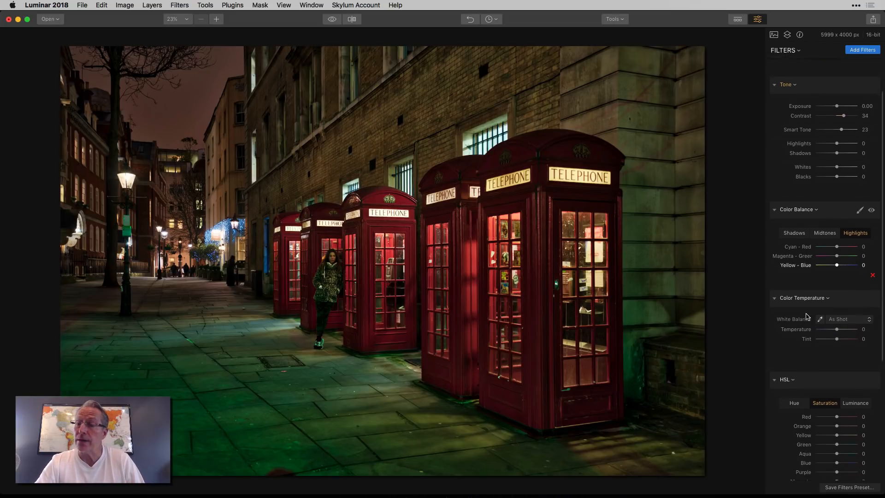
pyautogui.click(794, 230)
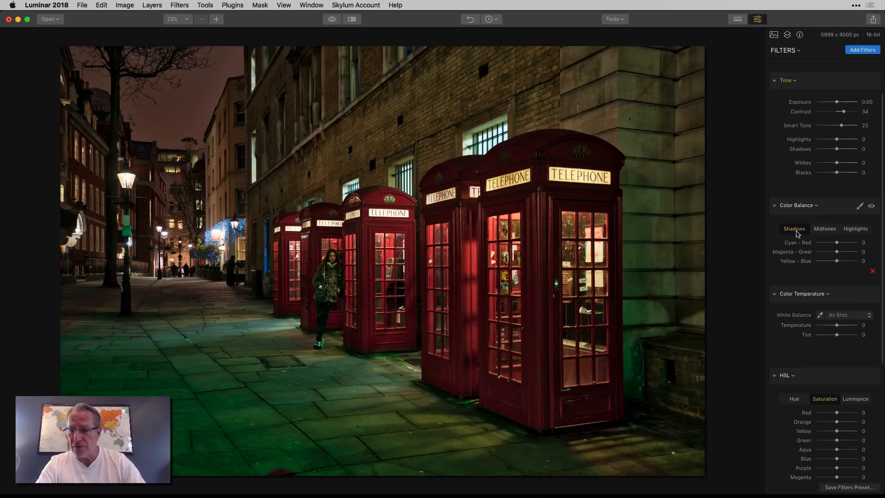
pyautogui.moveTo(837, 243); pyautogui.dragTo(840, 261)
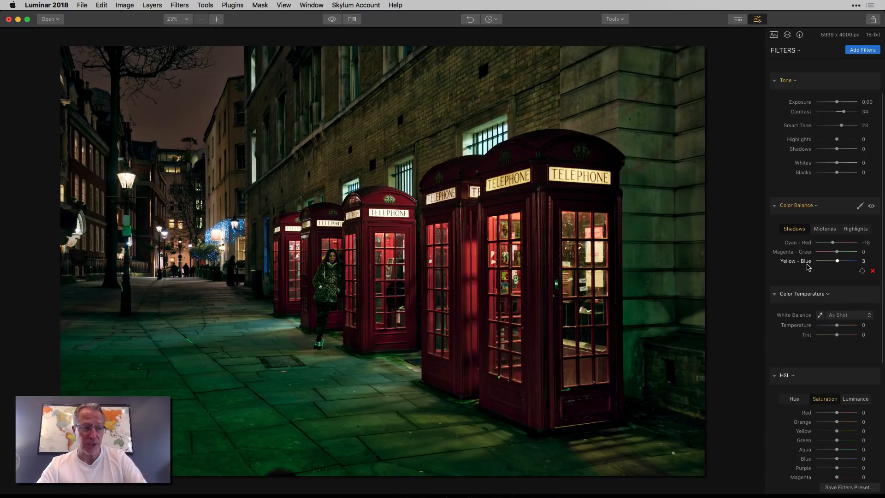
# Step: In the Color Balance midtones, set Magenta-Green to -15 and Yellow-Blue to 34, and compare with the filter off and on
pyautogui.click(826, 230)
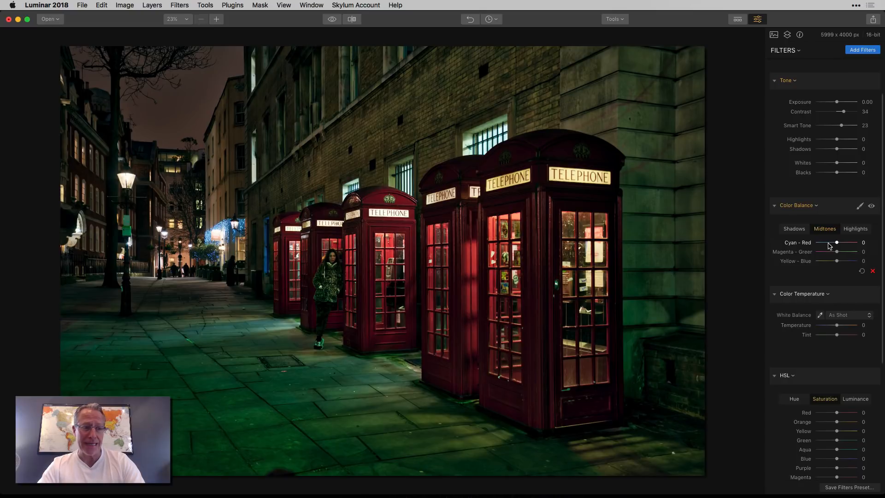
pyautogui.moveTo(837, 252); pyautogui.dragTo(844, 262)
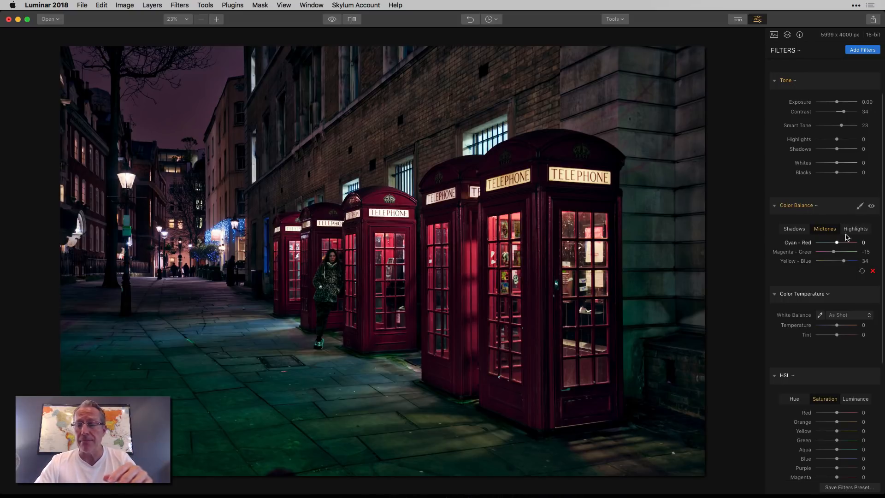
pyautogui.click(872, 206)
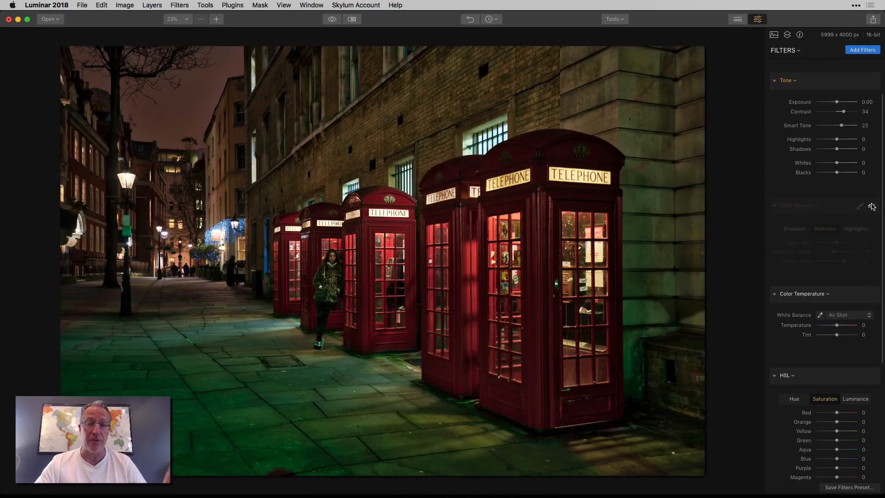
pyautogui.click(872, 206)
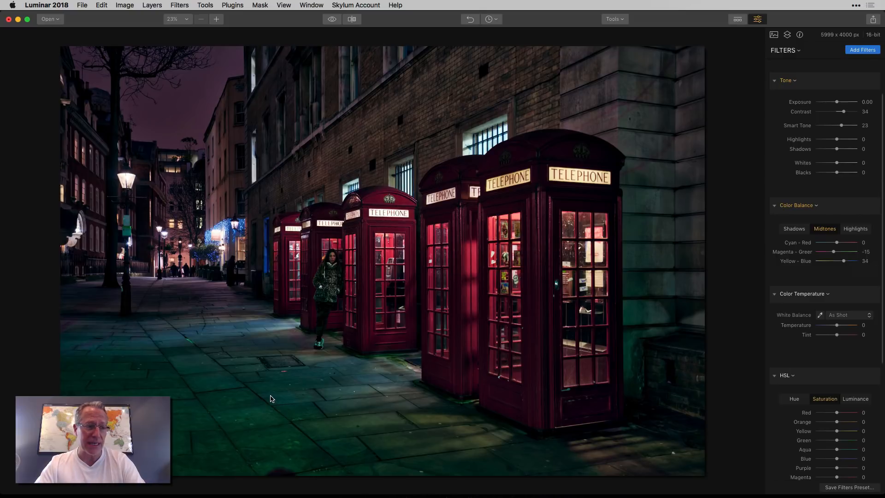
# Step: In the Color Balance highlights, set Cyan-Red to -17 and Yellow-Blue to 30, and compare with the filter off and on
pyautogui.click(856, 229)
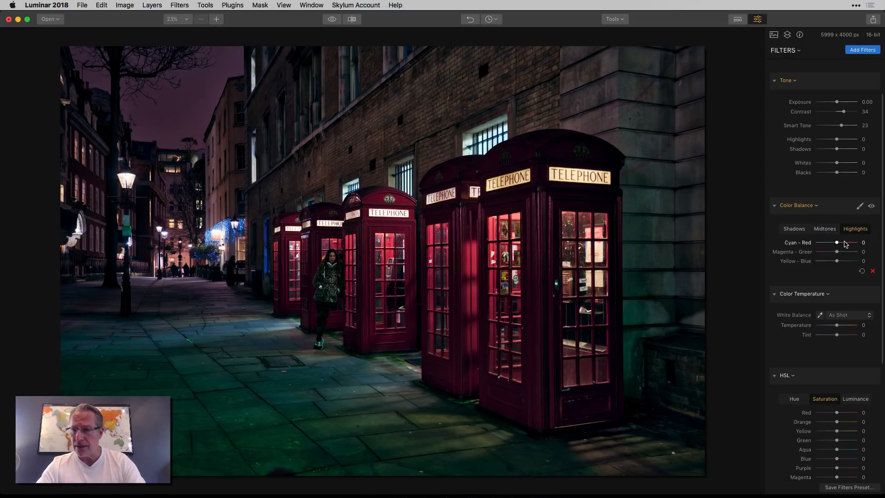
pyautogui.moveTo(837, 243); pyautogui.dragTo(835, 244)
pyautogui.moveTo(835, 244); pyautogui.dragTo(845, 262)
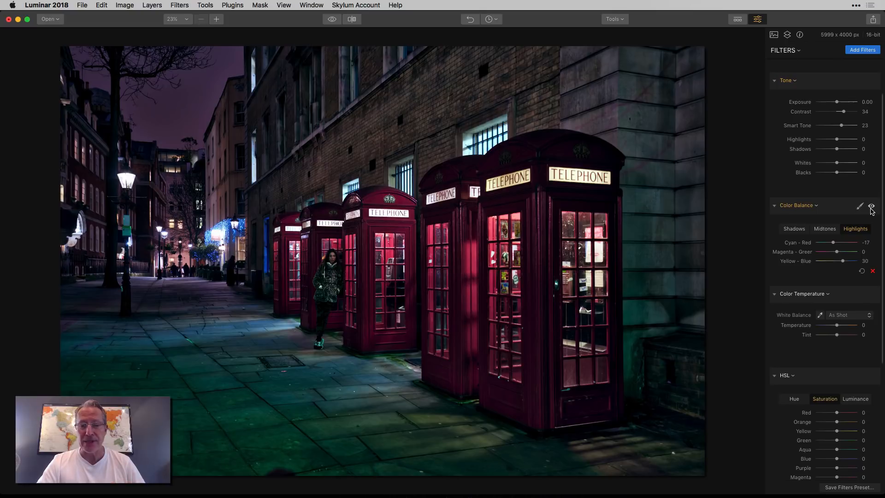
pyautogui.click(872, 207)
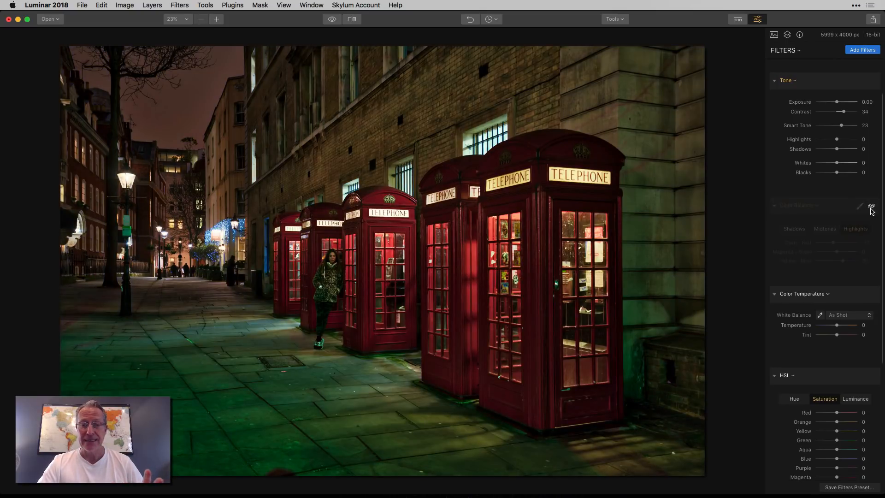
pyautogui.click(871, 207)
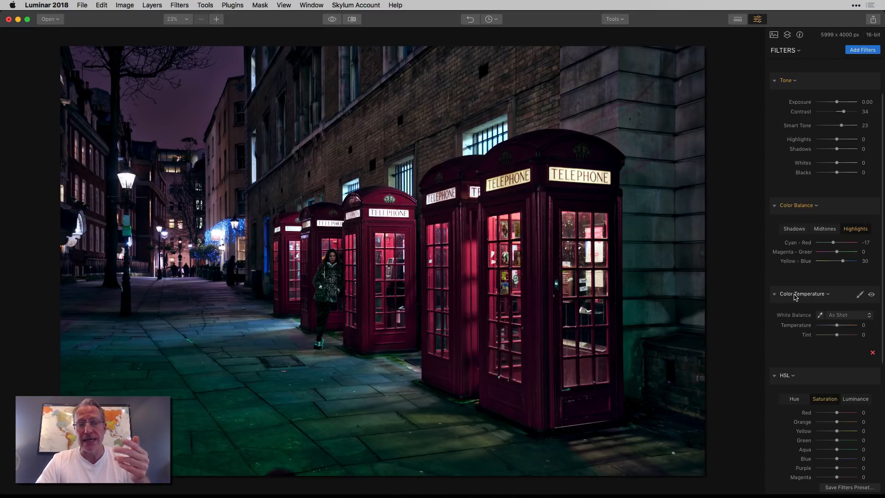
# Step: Set the Color Temperature filter's Temperature to -16 and Tint to 10, and compare with the filter off and on
pyautogui.scroll(-3, 797, 323)
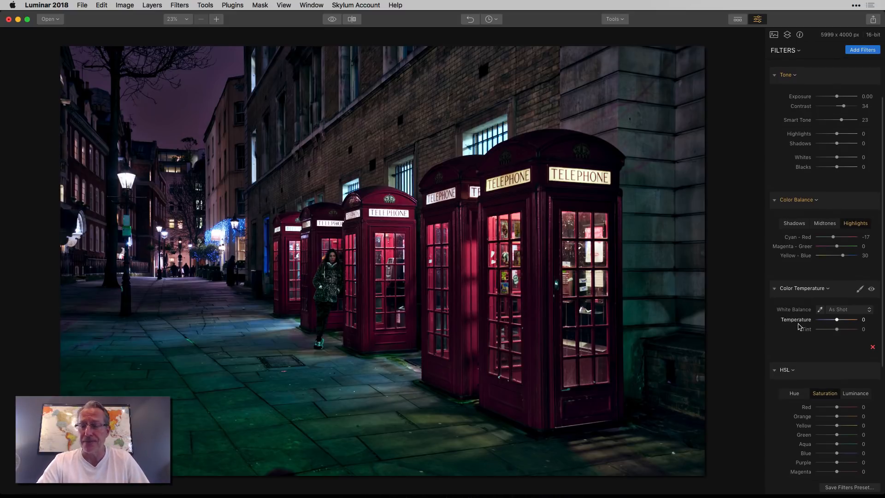
pyautogui.scroll(-1, 799, 323)
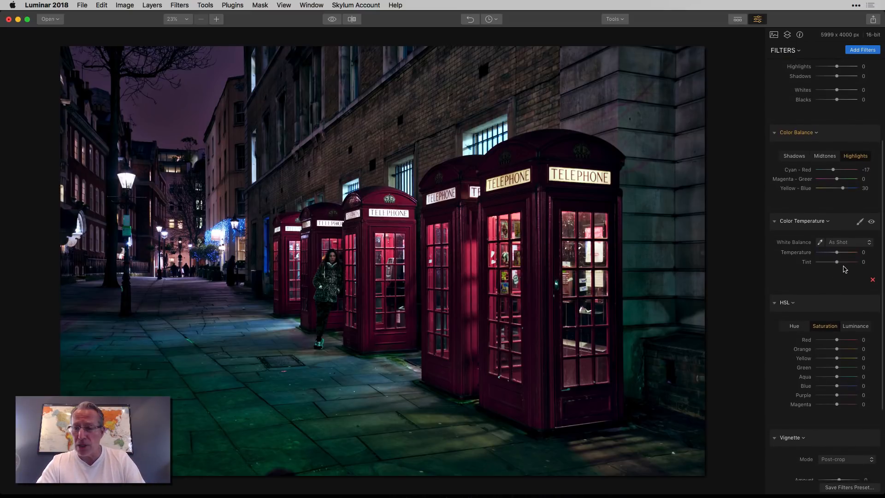
pyautogui.moveTo(837, 253); pyautogui.dragTo(841, 264)
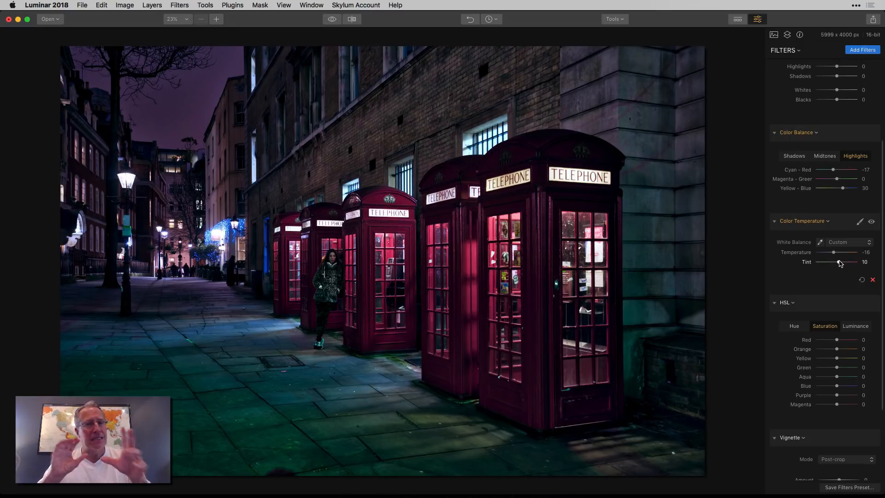
pyautogui.click(873, 222)
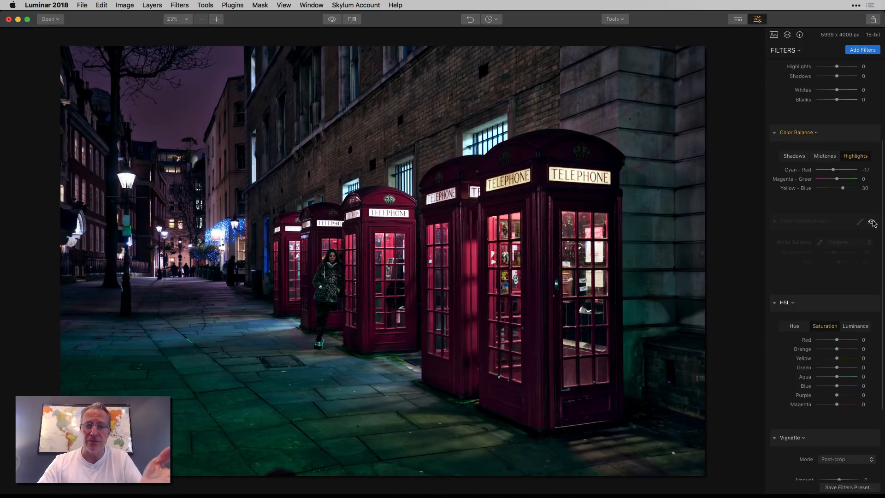
pyautogui.click(873, 222)
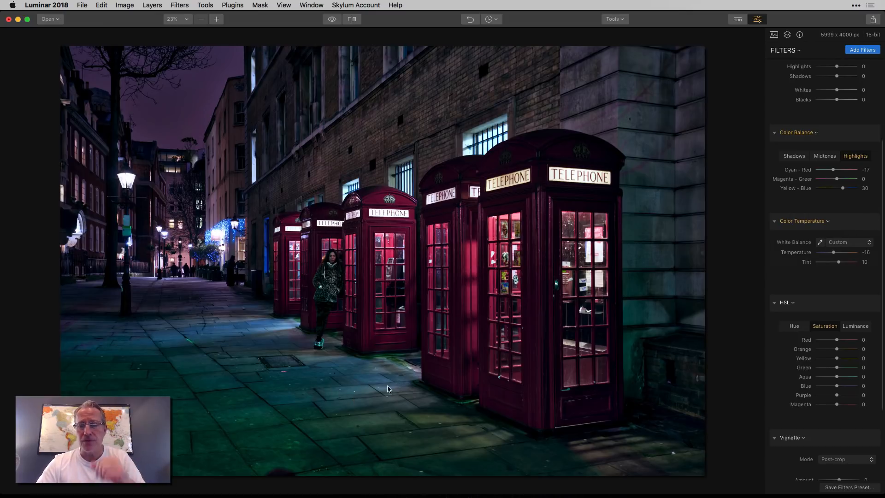
# Step: Set the red hue to 100 in the HSL filter and compare with the filter off and on
pyautogui.click(806, 327)
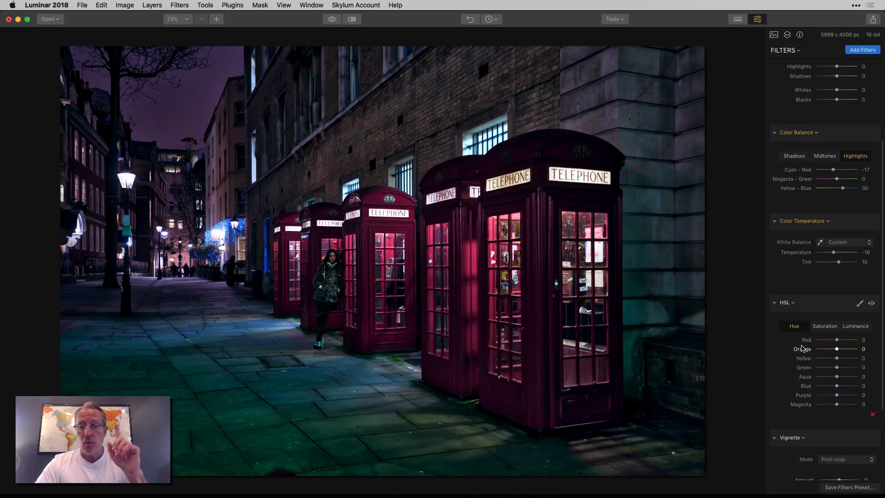
pyautogui.moveTo(837, 340); pyautogui.dragTo(864, 338)
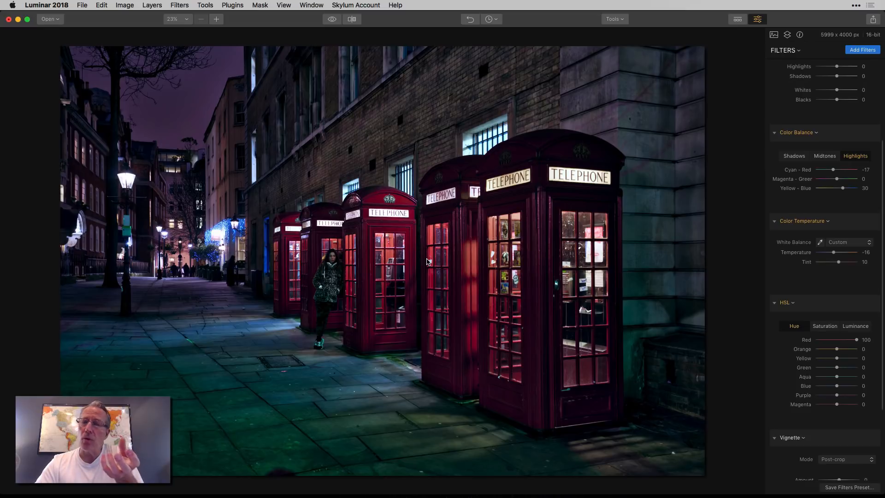
pyautogui.click(872, 304)
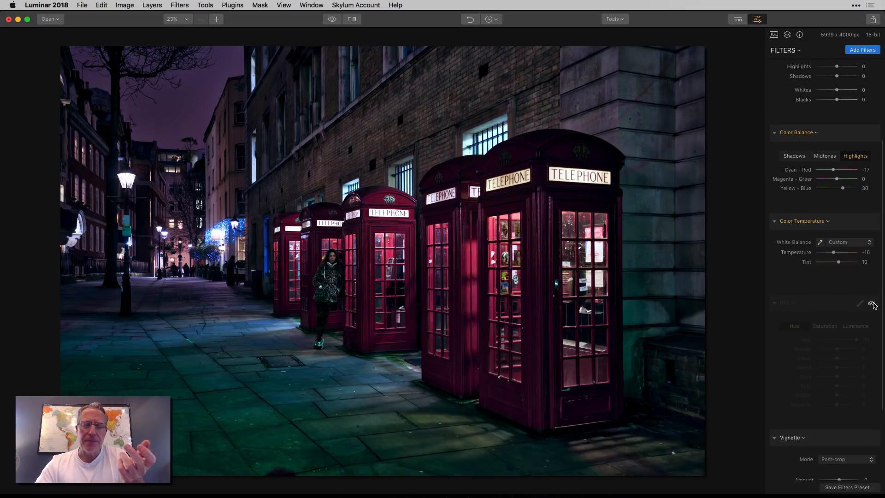
pyautogui.click(871, 304)
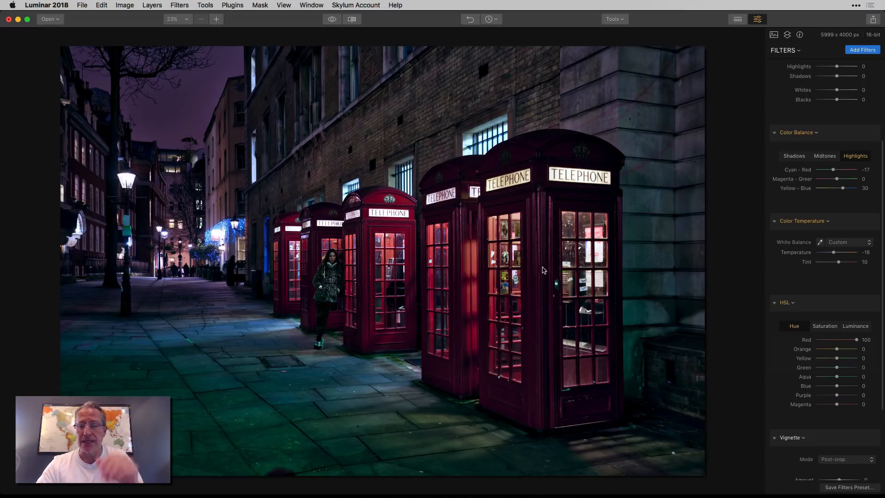
# Step: Set the HSL saturation of green to -100, aqua to -93 and blue to -29, and compare with the filter off and on
pyautogui.click(825, 327)
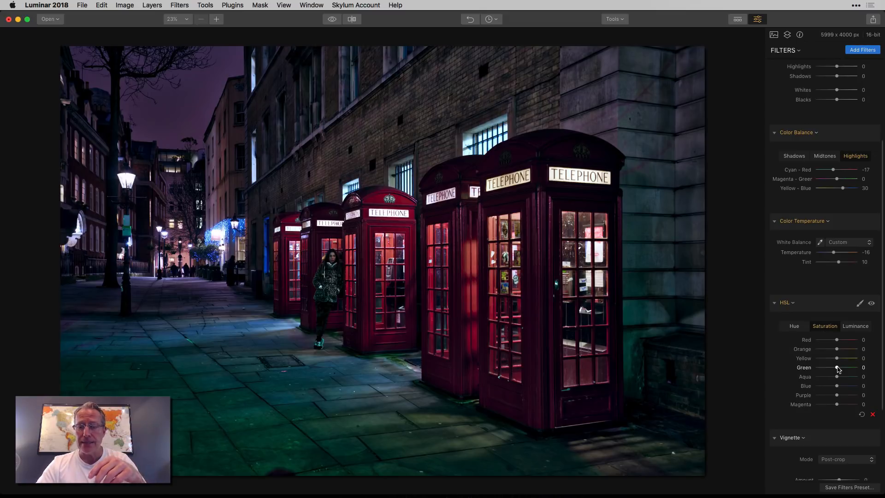
pyautogui.moveTo(837, 368); pyautogui.dragTo(761, 362)
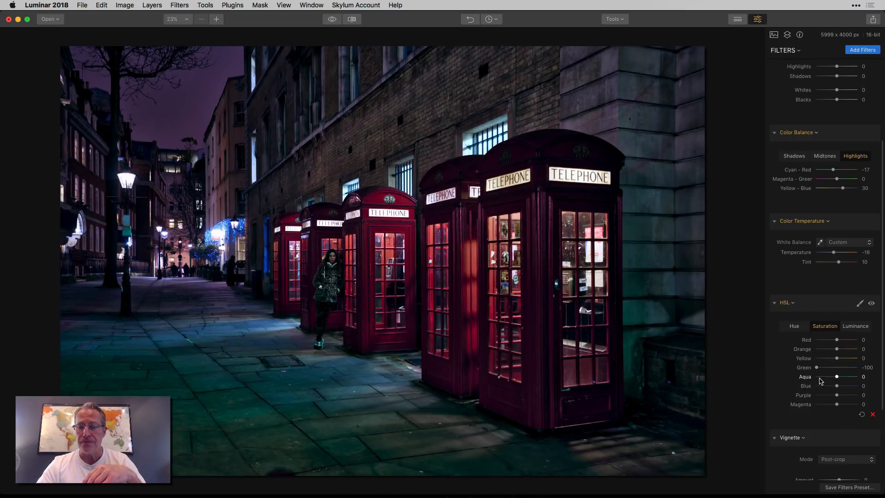
pyautogui.scroll(-2, 821, 380)
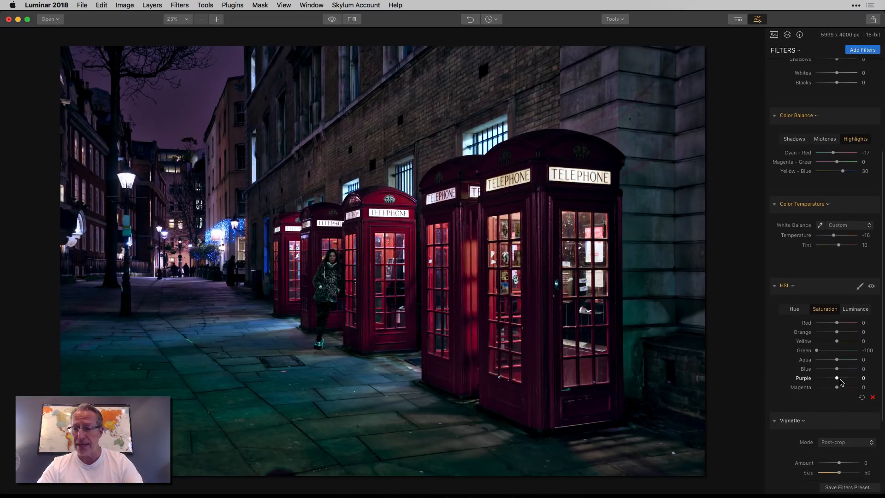
pyautogui.moveTo(837, 360); pyautogui.dragTo(820, 363)
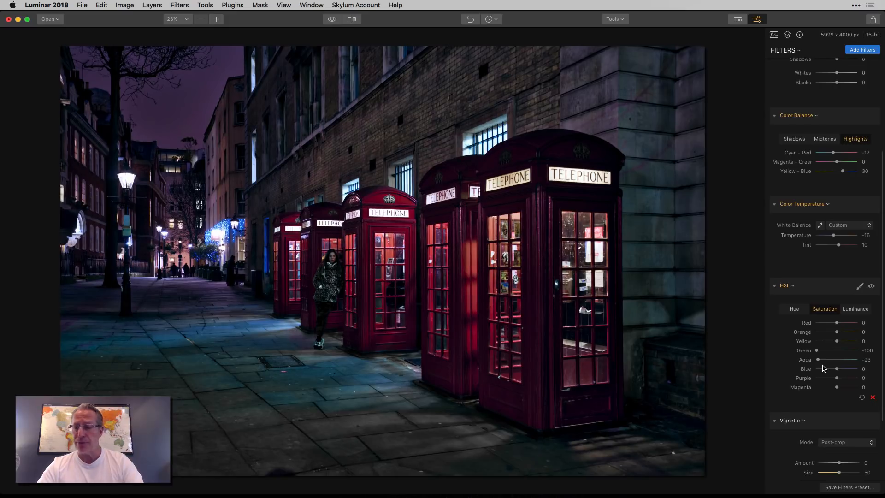
pyautogui.moveTo(836, 368); pyautogui.dragTo(831, 372)
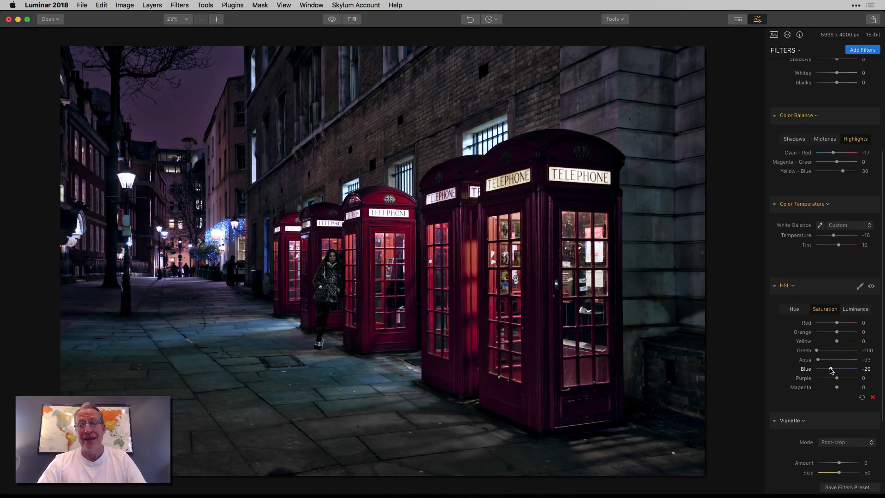
pyautogui.click(871, 286)
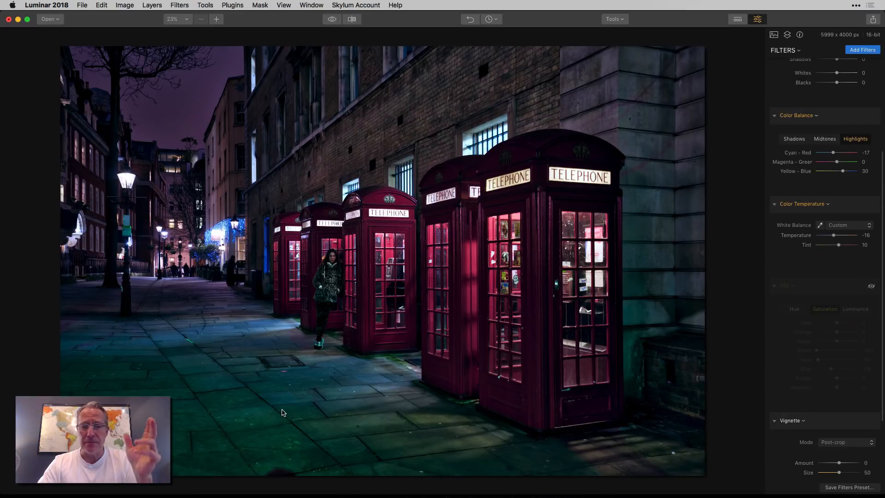
pyautogui.click(871, 287)
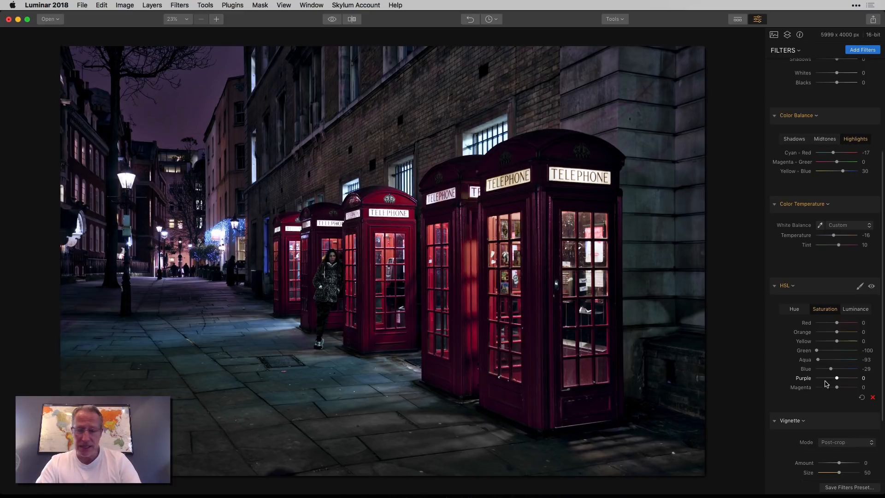
# Step: In the HSL filter, set the purple saturation to -60 and the red luminance to 38, comparing with the filter off and on
pyautogui.moveTo(837, 378); pyautogui.dragTo(825, 380)
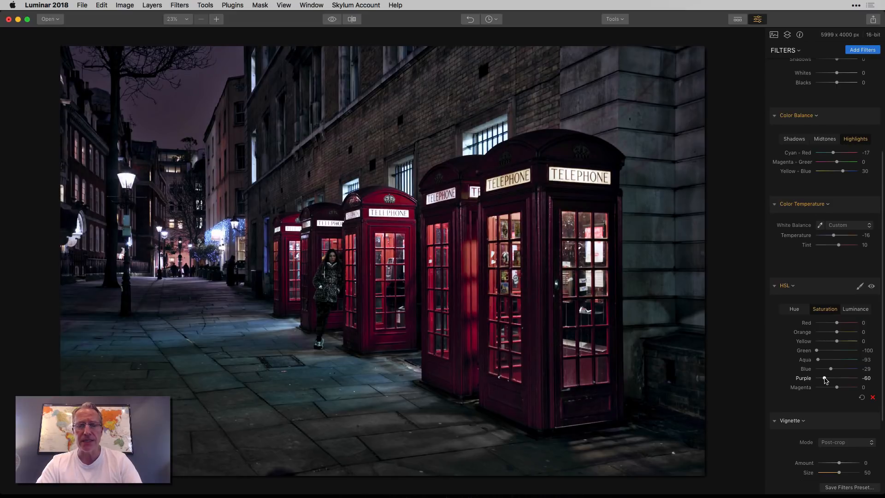
pyautogui.click(872, 286)
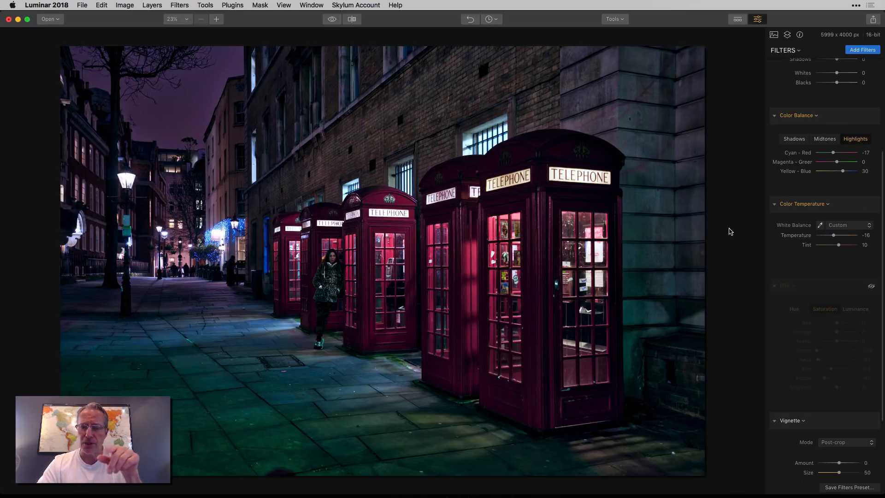
pyautogui.click(871, 286)
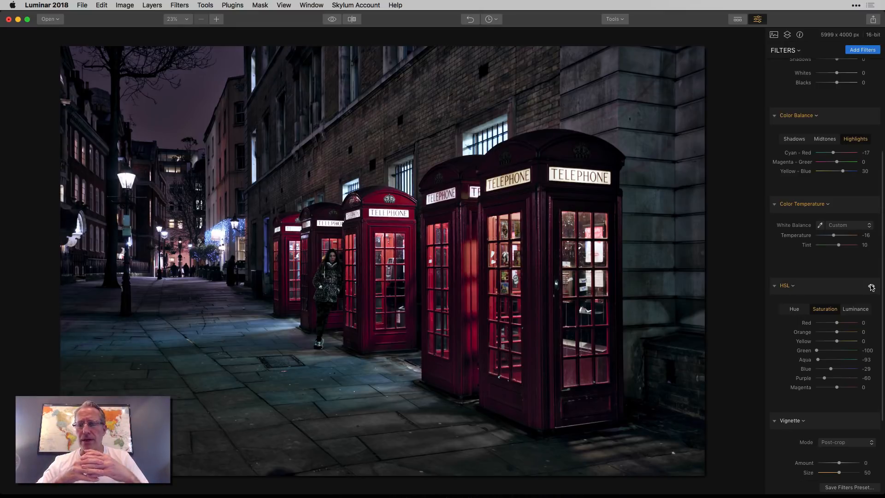
pyautogui.click(855, 307)
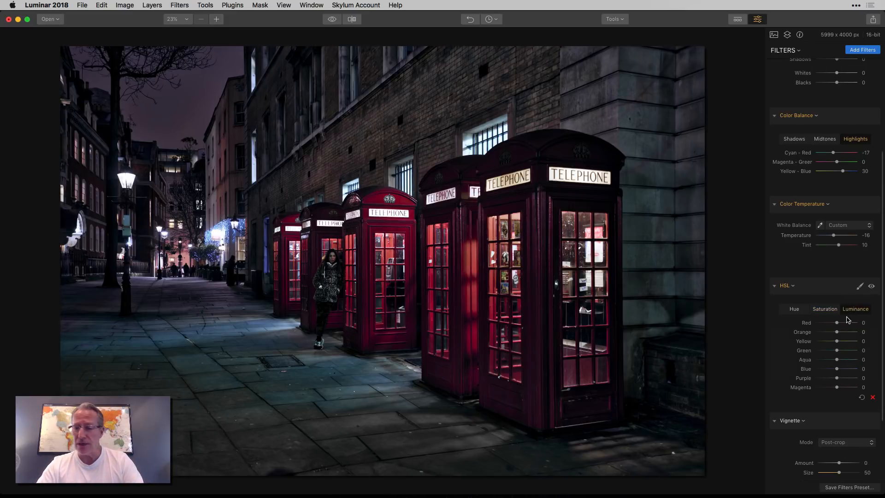
pyautogui.moveTo(836, 323); pyautogui.dragTo(844, 325)
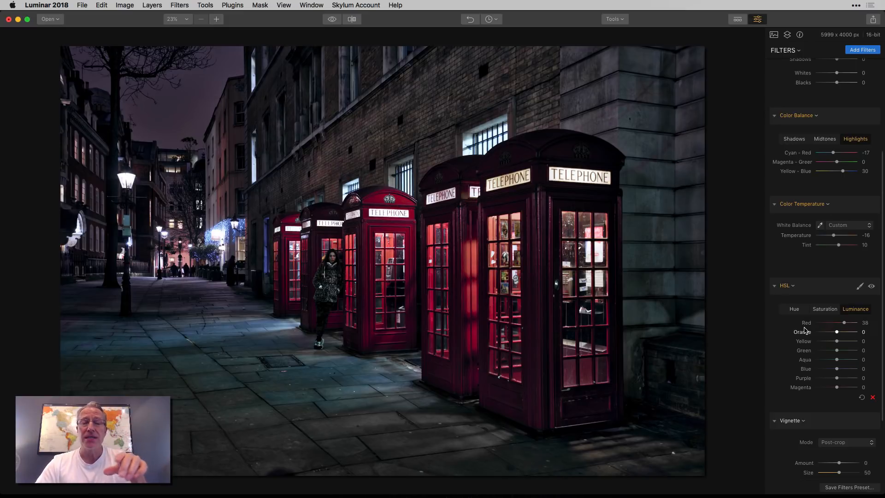
# Step: Set the Vignette filter's Amount to -65 and Size to 31, and compare with the filter off and on
pyautogui.scroll(-5, 804, 330)
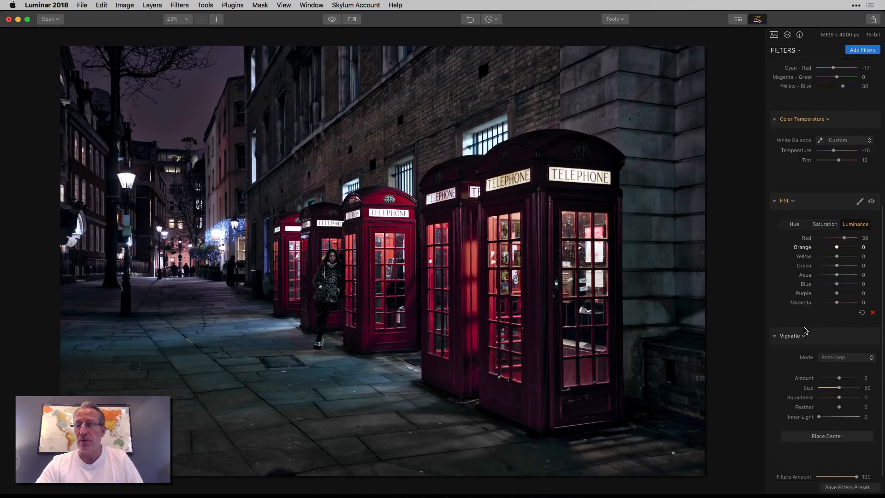
pyautogui.scroll(3, 805, 331)
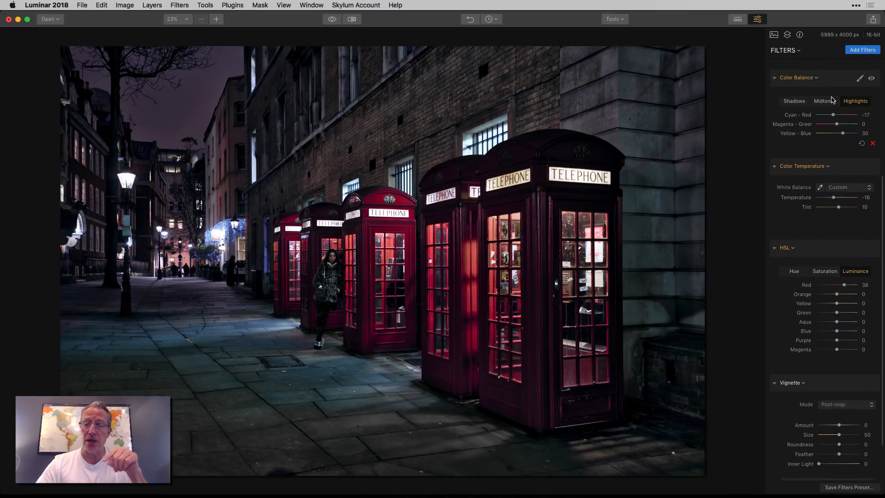
pyautogui.scroll(-3, 797, 333)
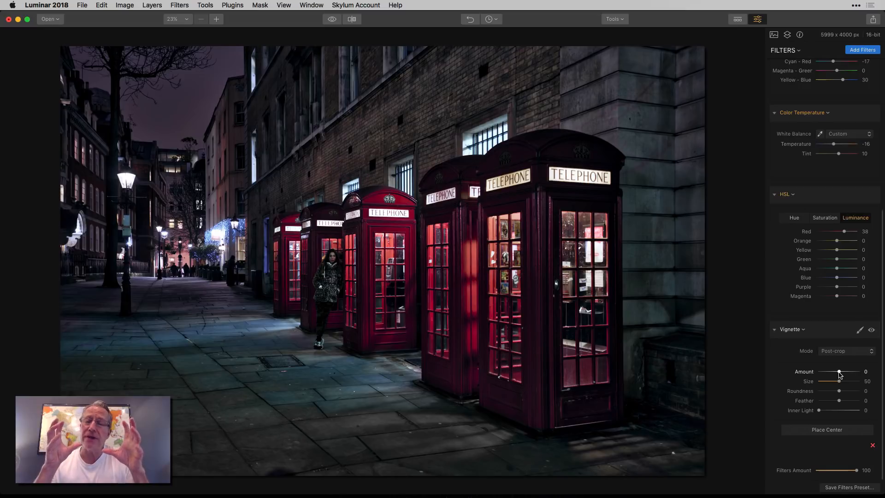
pyautogui.moveTo(840, 372); pyautogui.dragTo(831, 371)
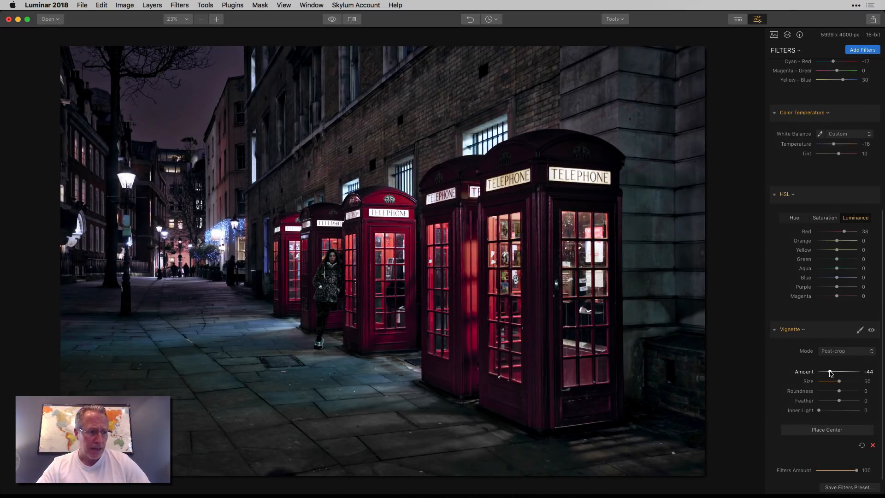
pyautogui.moveTo(830, 372); pyautogui.dragTo(837, 382)
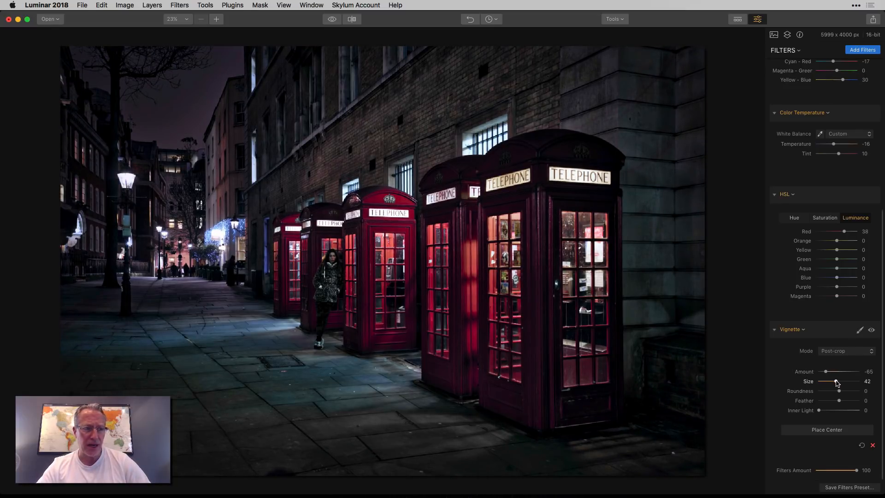
pyautogui.moveTo(837, 383); pyautogui.dragTo(833, 383)
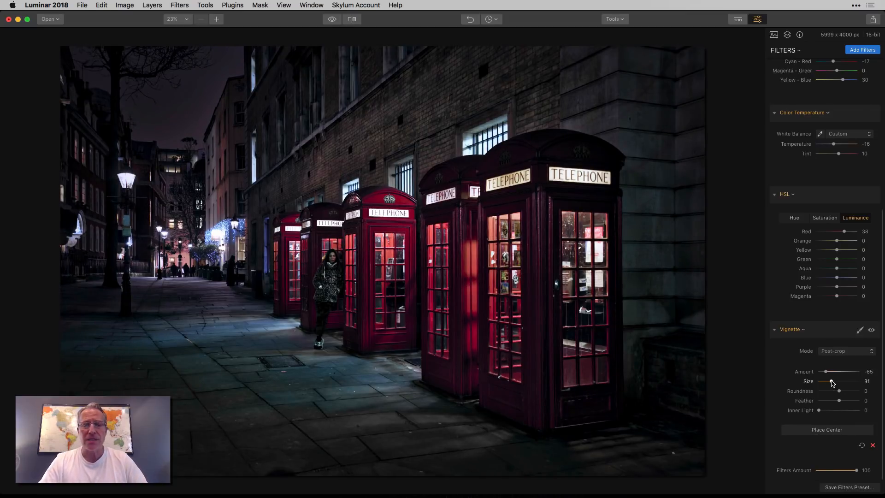
pyautogui.click(872, 330)
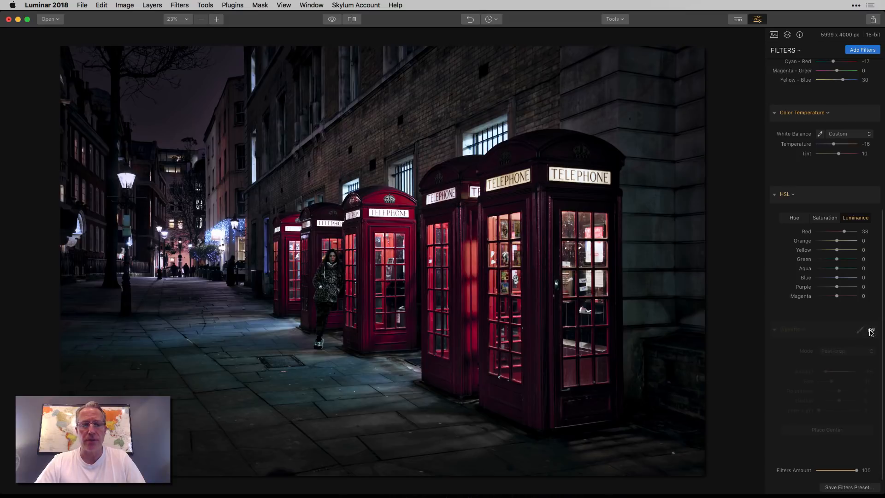
pyautogui.click(872, 331)
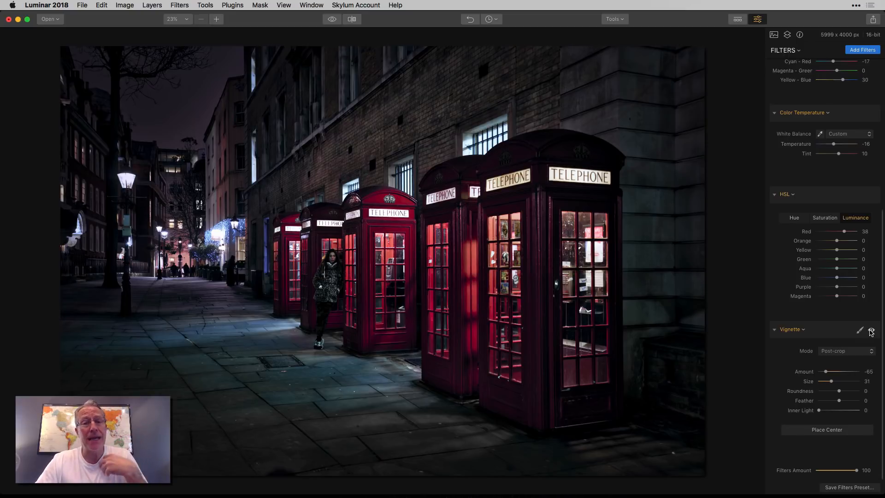
pyautogui.click(871, 331)
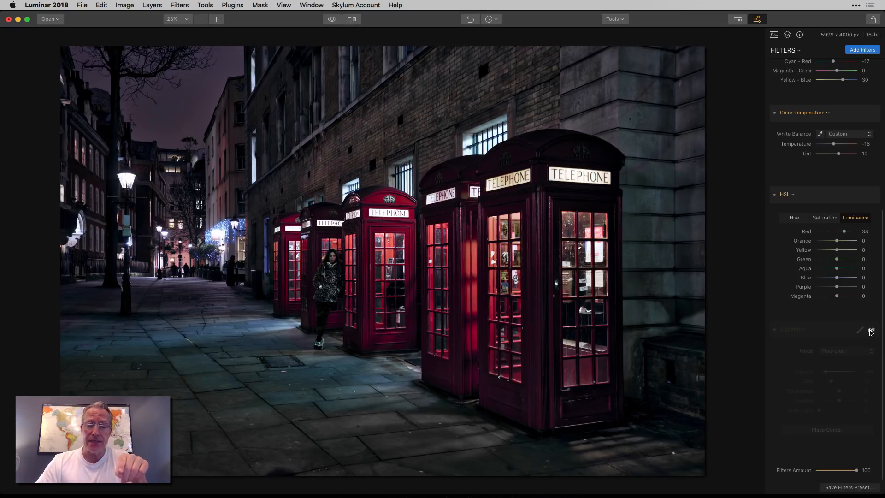
pyautogui.click(872, 330)
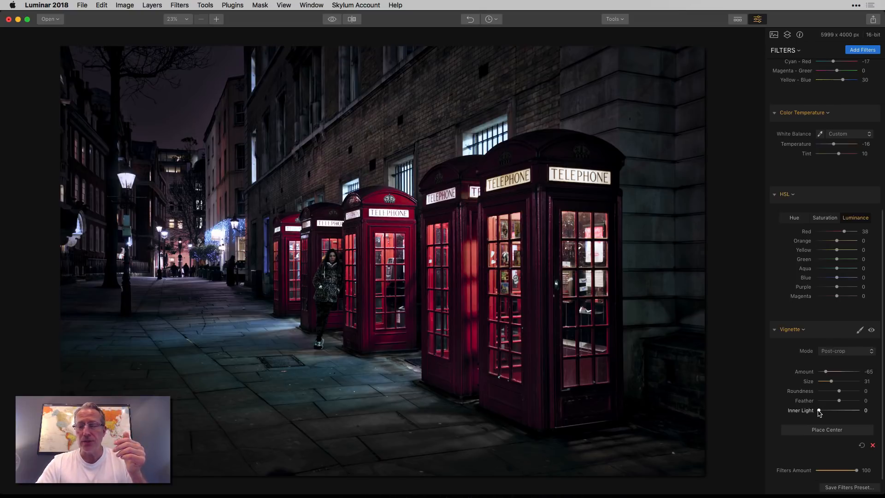
# Step: Set the vignette's Inner Light to 73 and compare with the filter off and on
pyautogui.moveTo(819, 411); pyautogui.dragTo(849, 411)
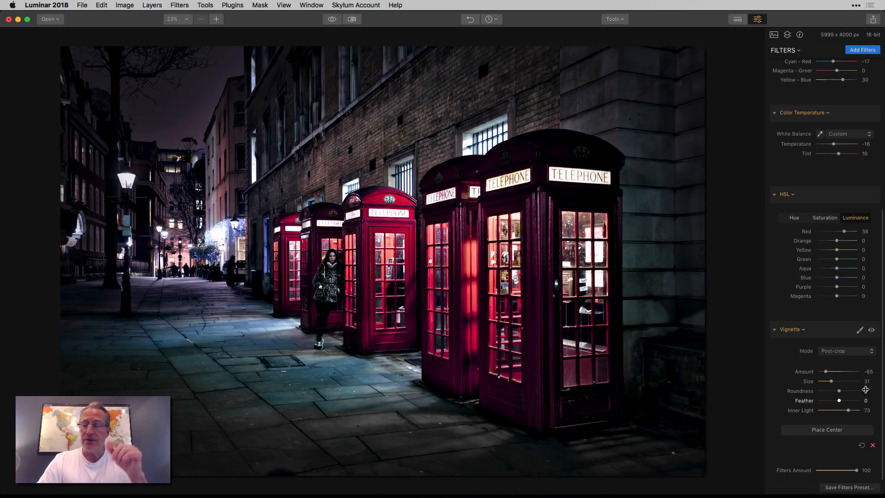
pyautogui.click(872, 329)
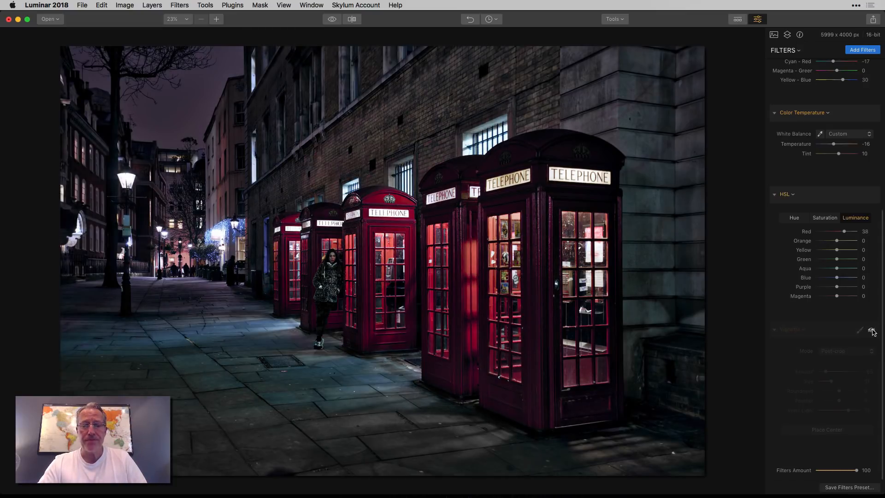
pyautogui.click(872, 331)
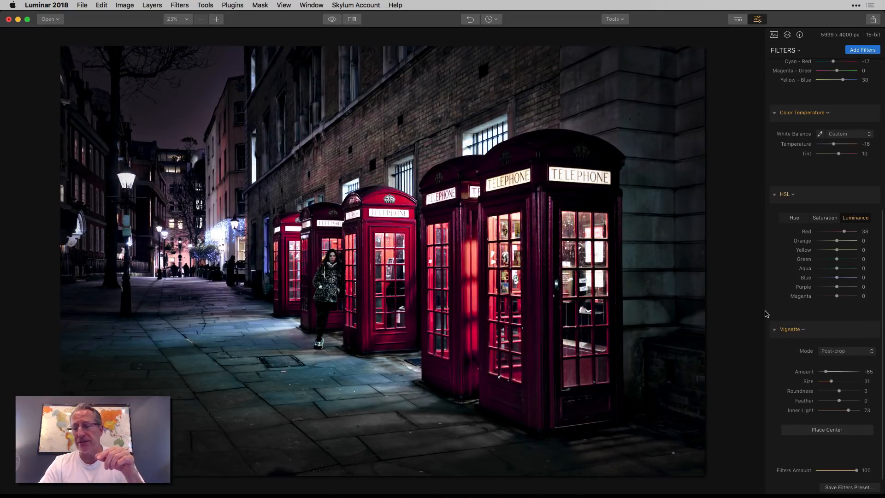
# Step: Brush the vignette off the lit signs of the second and third telephone boxes, check the mask overlay, and compare the filter off and on
pyautogui.click(860, 331)
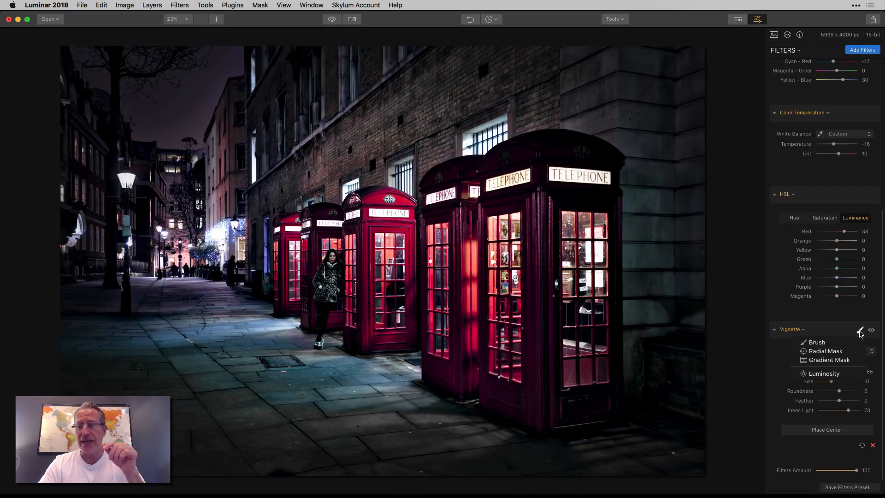
pyautogui.click(837, 342)
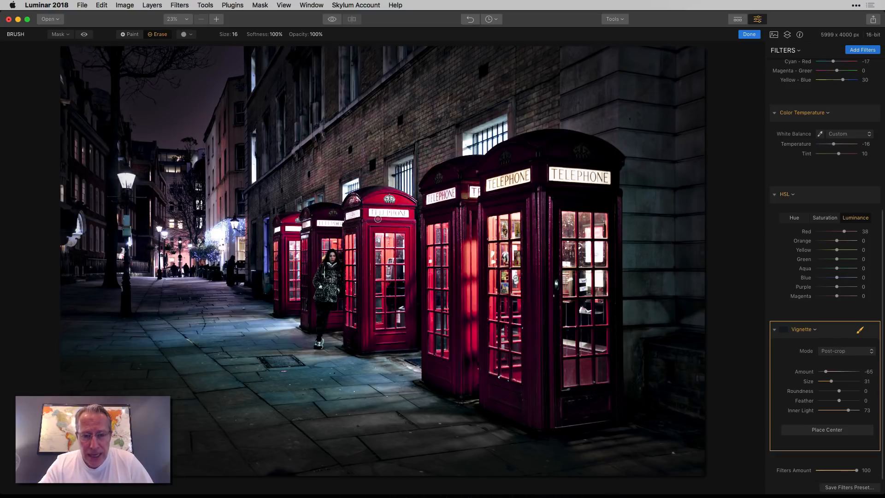
pyautogui.moveTo(385, 214)
pyautogui.mouseDown()
pyautogui.moveTo(404, 212)
pyautogui.moveTo(321, 223)
pyautogui.moveTo(403, 215)
pyautogui.mouseUp()
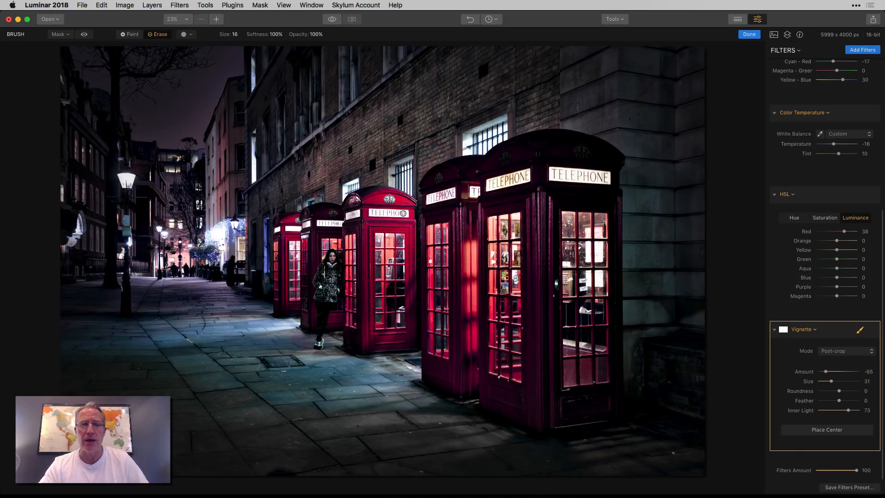
pyautogui.click(84, 34)
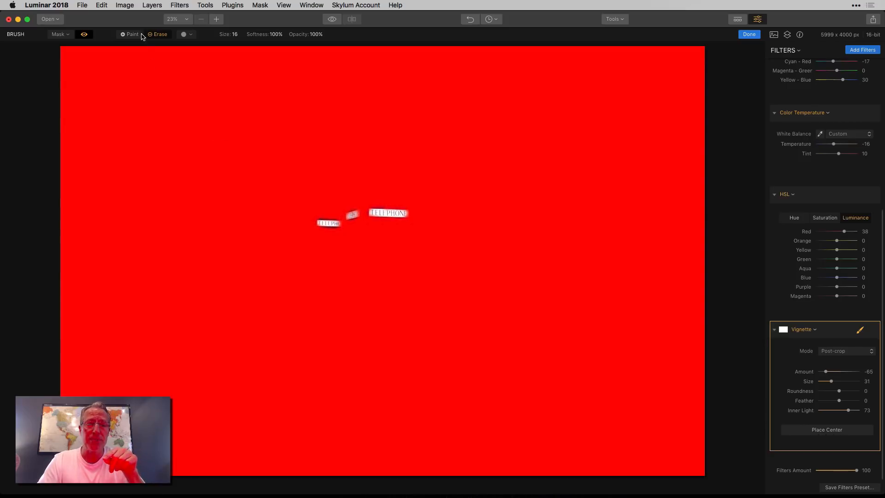
pyautogui.click(84, 34)
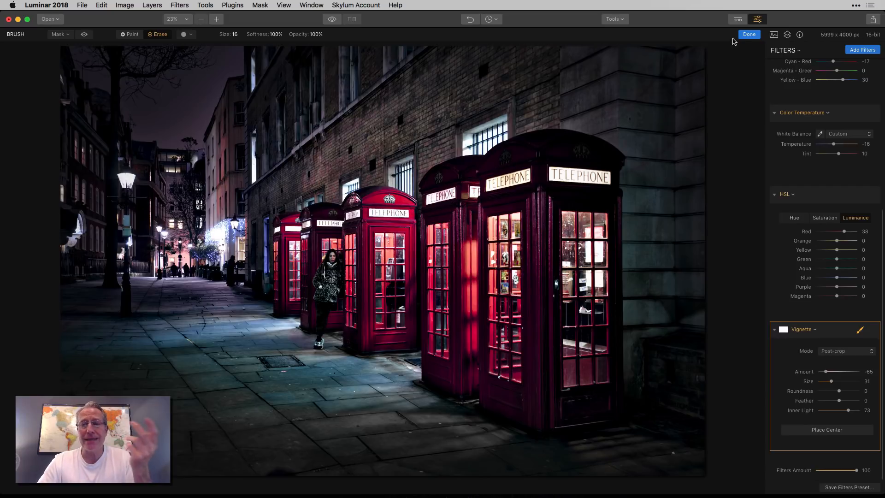
pyautogui.click(749, 35)
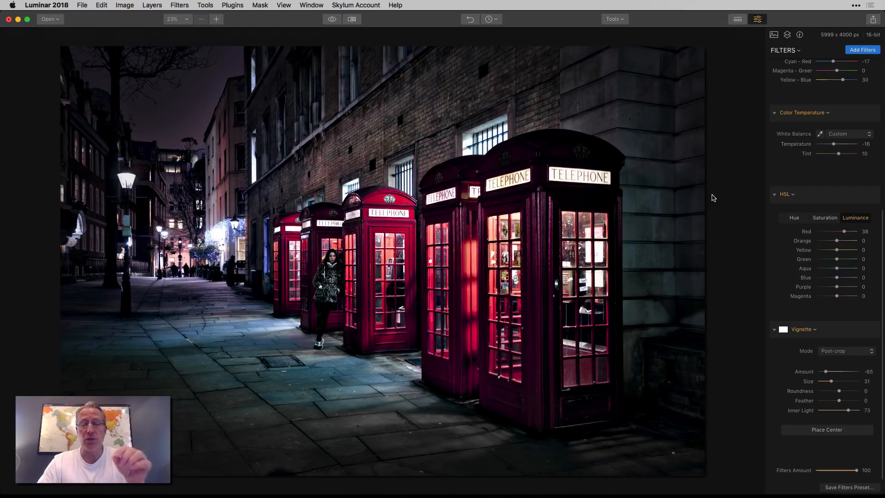
pyautogui.moveTo(846, 324)
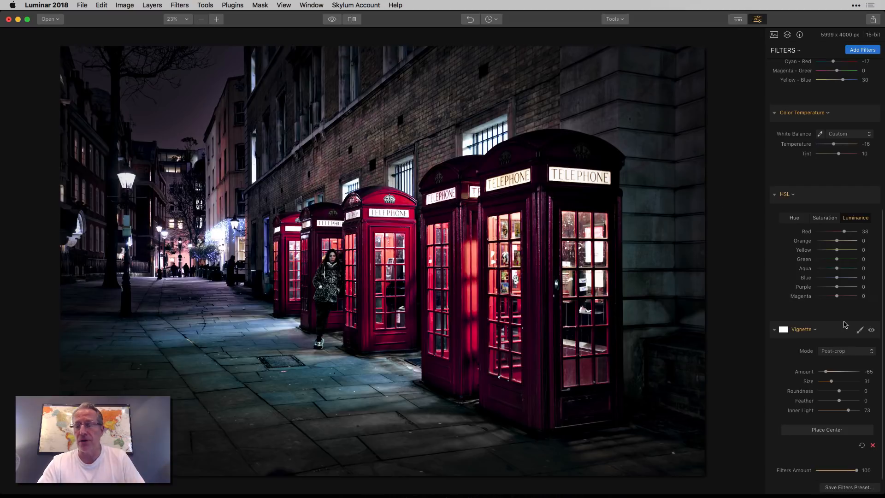
pyautogui.click(872, 330)
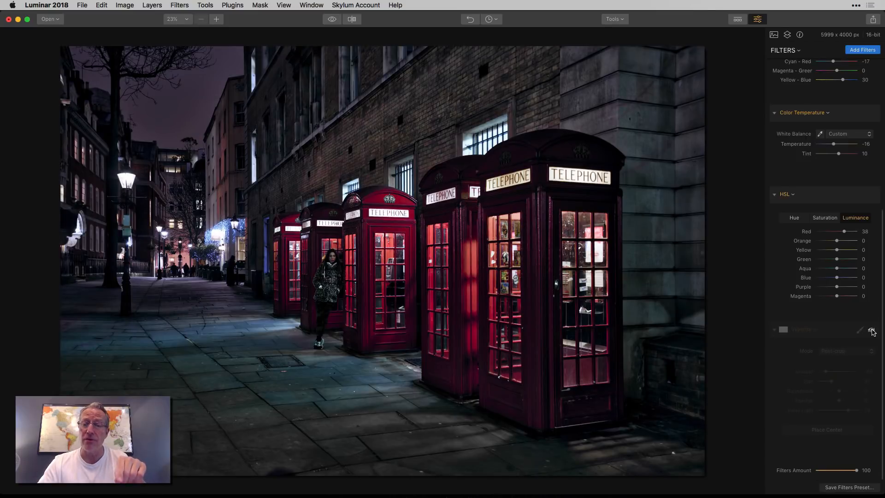
pyautogui.click(872, 330)
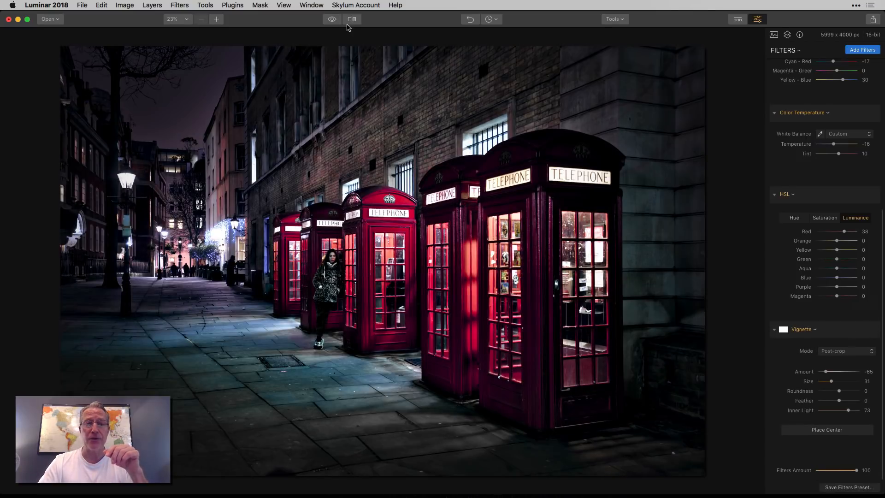
# Step: Compare the graded photo with the original using the before/after split across the image and the full-image preview
pyautogui.click(352, 20)
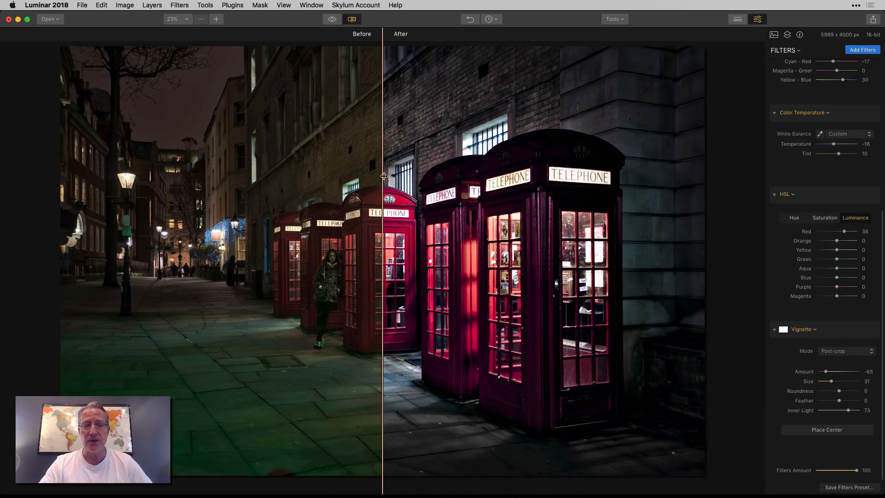
pyautogui.moveTo(384, 176); pyautogui.dragTo(621, 172)
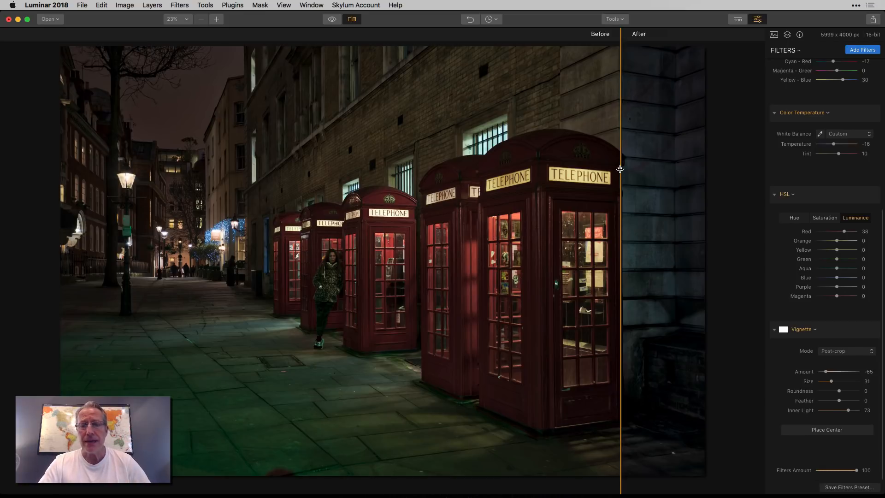
pyautogui.moveTo(620, 170); pyautogui.dragTo(224, 169)
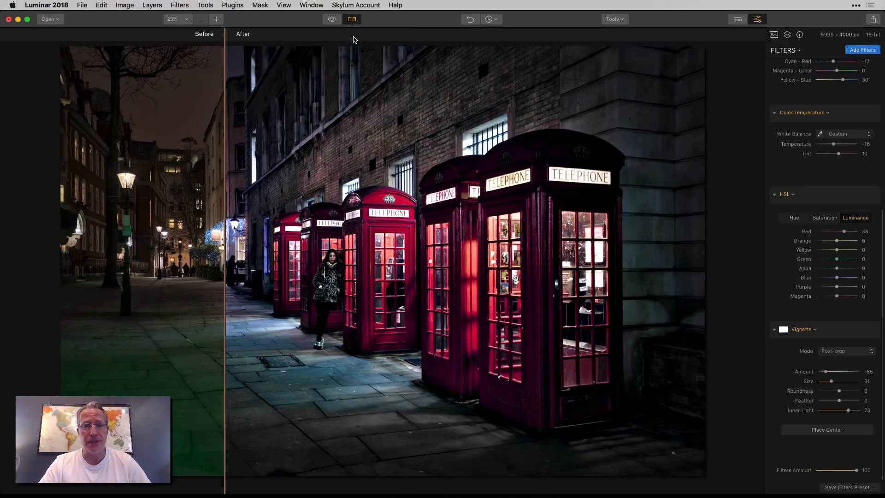
pyautogui.click(351, 19)
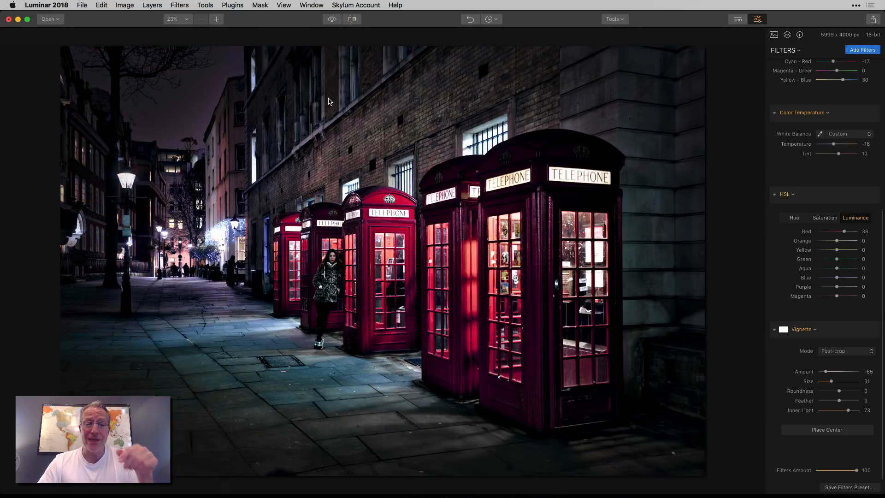
pyautogui.click(333, 20)
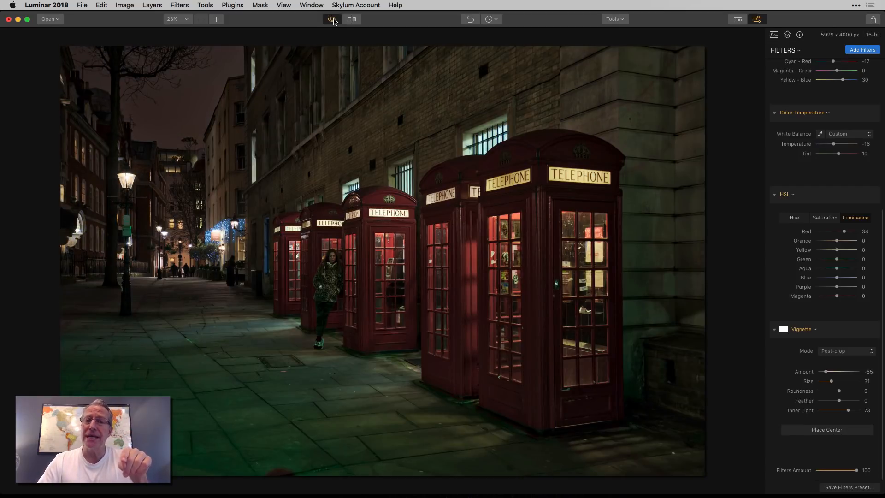
pyautogui.click(332, 19)
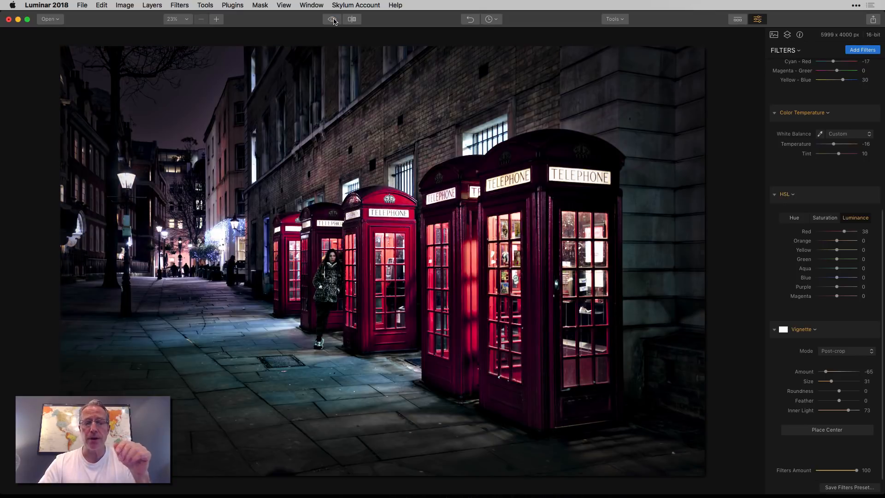